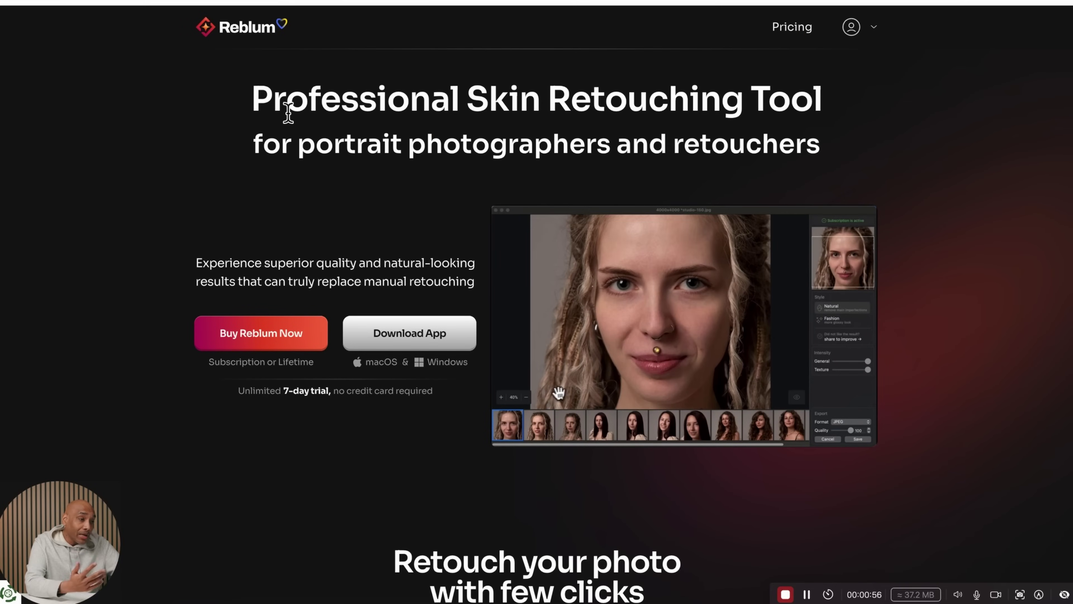
# Scroll the Reblum homepage past the demos and features to the 'Start saving your time' section
pyautogui.scroll(-3, 288, 113)
pyautogui.scroll(-10, 288, 113)
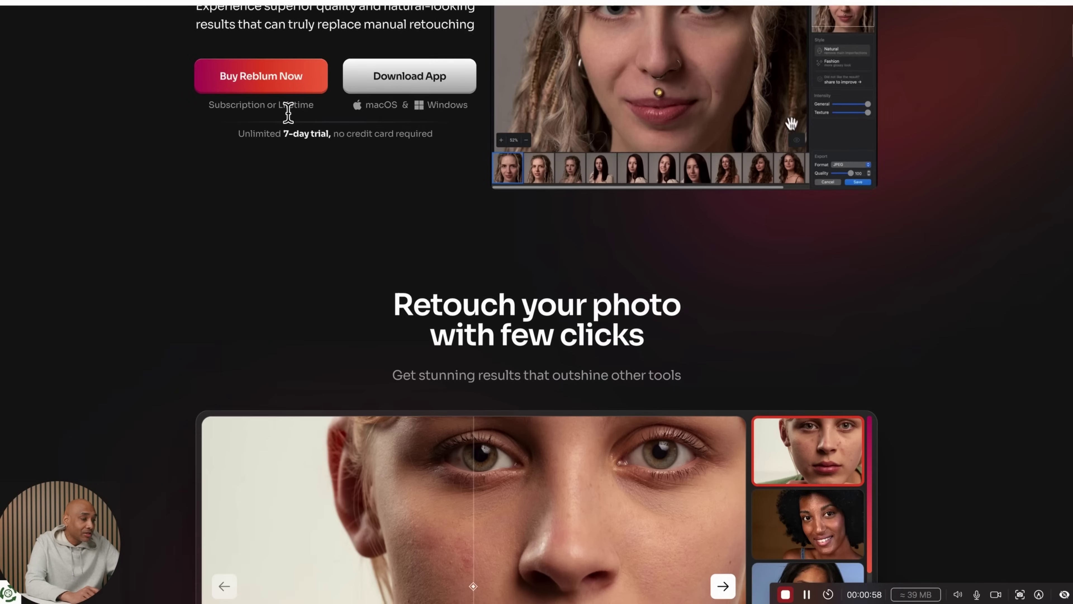
pyautogui.scroll(-6, 288, 113)
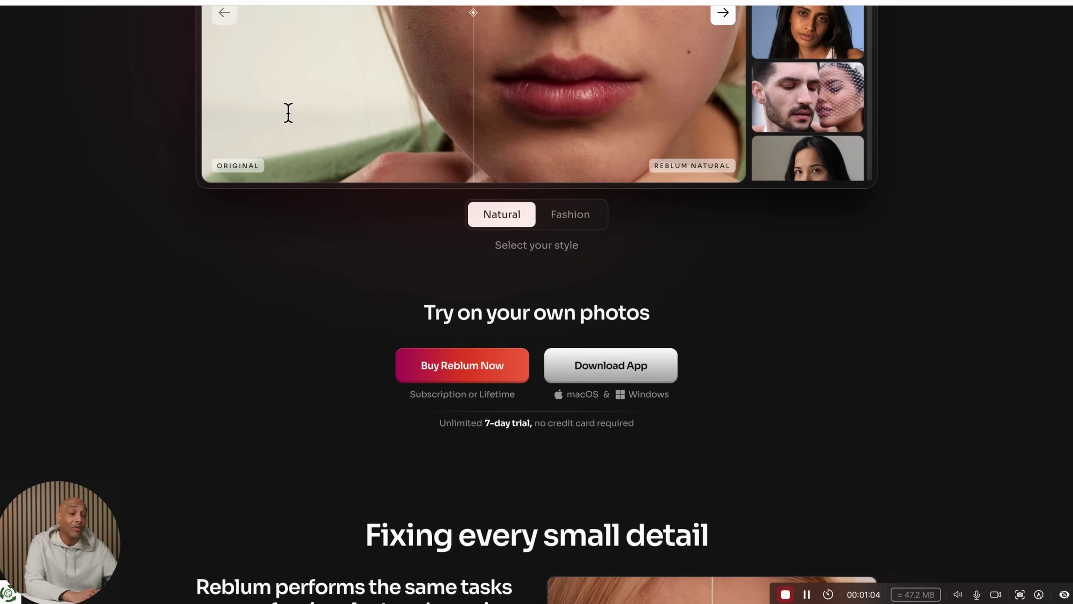
pyautogui.scroll(-9, 288, 113)
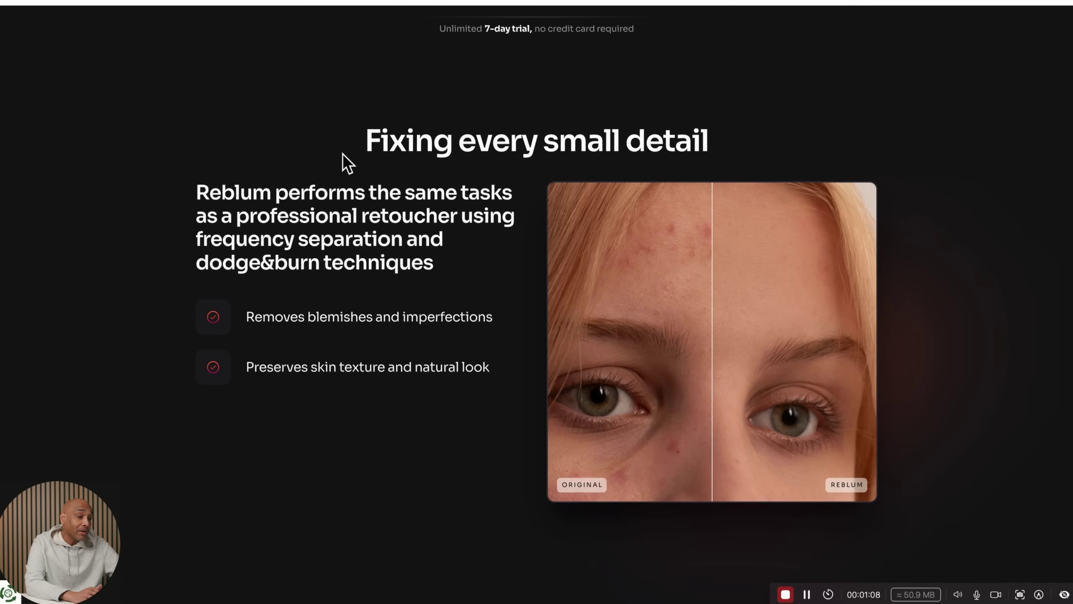
pyautogui.scroll(-10, 347, 163)
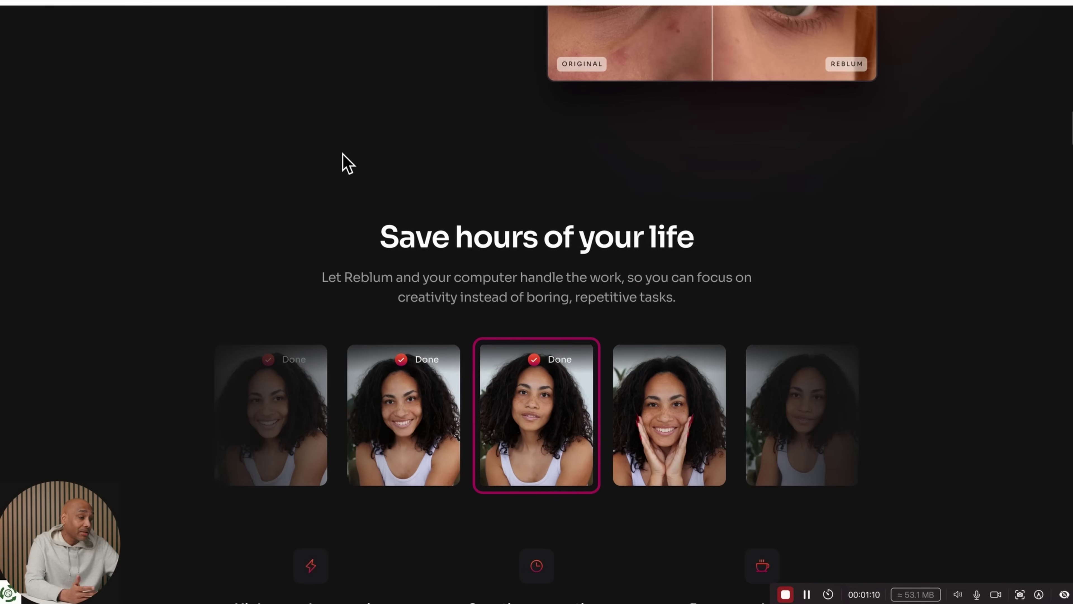
pyautogui.scroll(-11, 348, 163)
pyautogui.scroll(-3, 348, 163)
pyautogui.scroll(1, 347, 163)
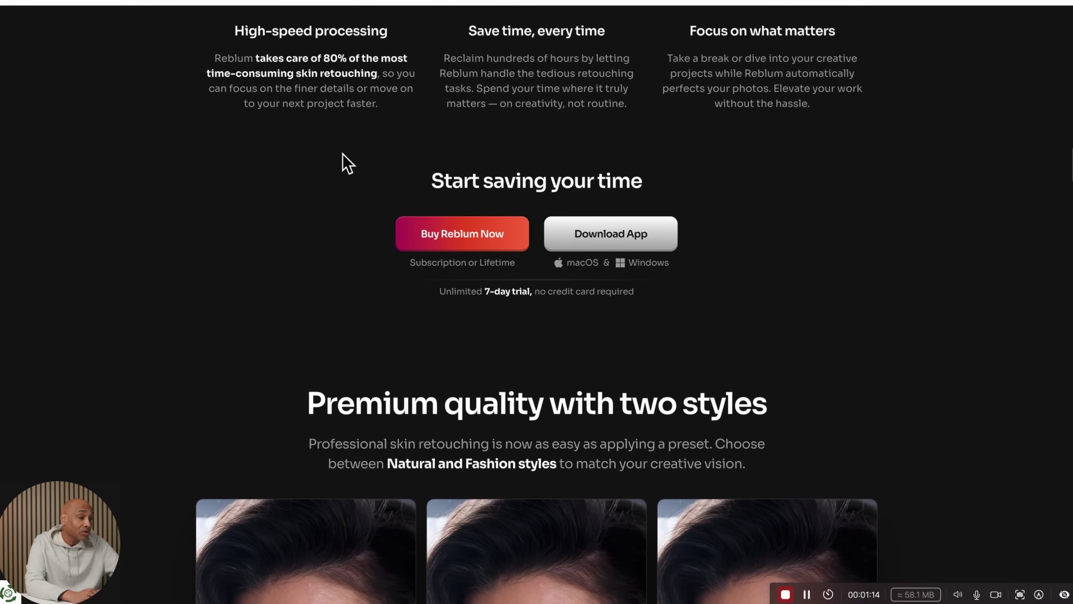
pyautogui.scroll(3, 348, 163)
pyautogui.moveTo(8, 239)
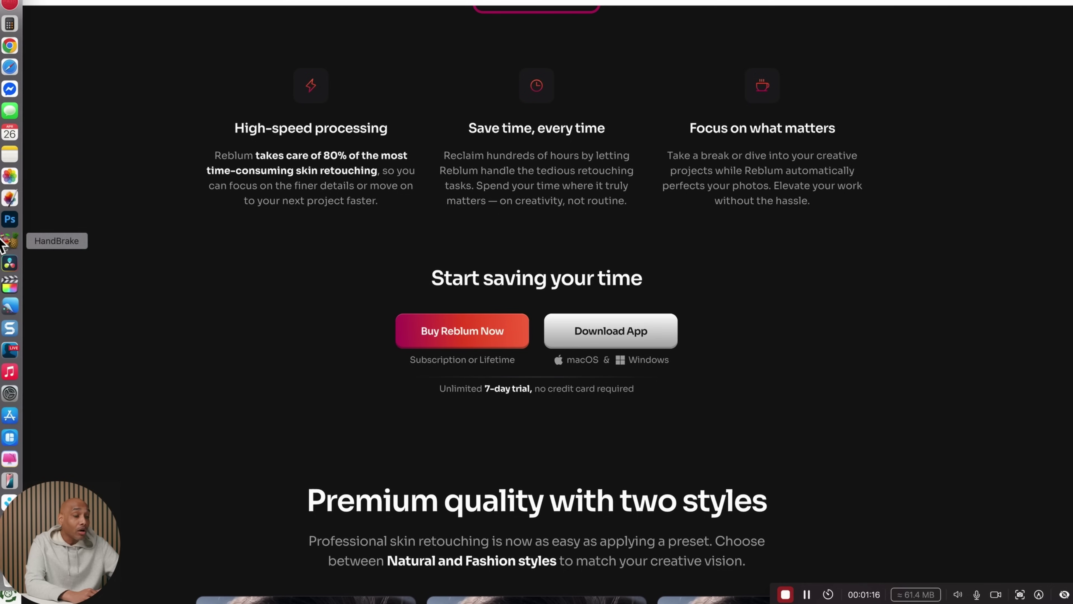
# Launch Photoshop from the Dock and open the portrait OG_1.JPG from the Robyn folder
pyautogui.click(12, 219)
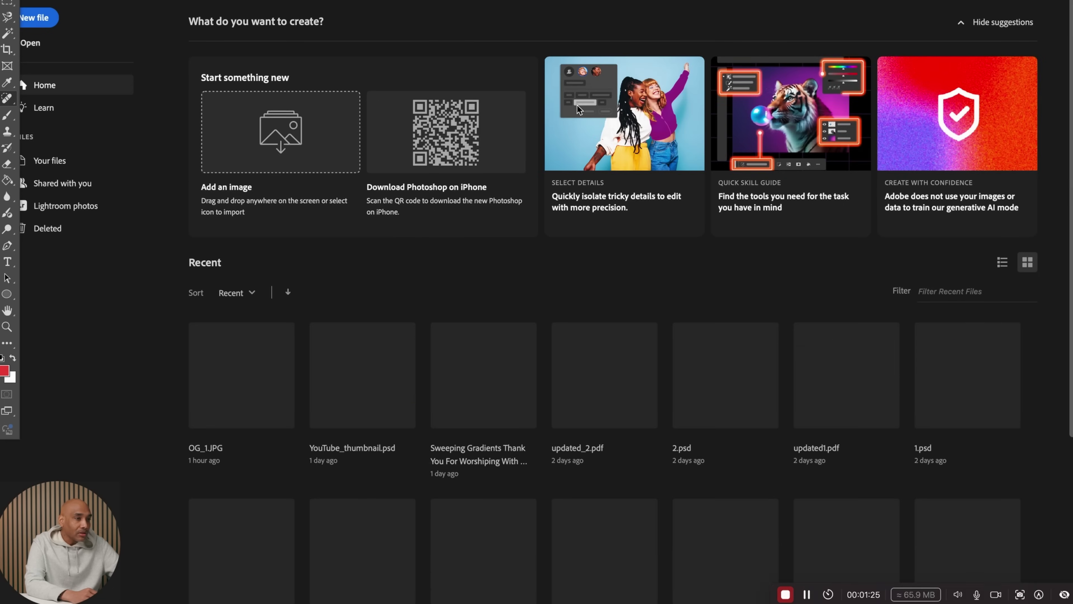
pyautogui.click(113, 0)
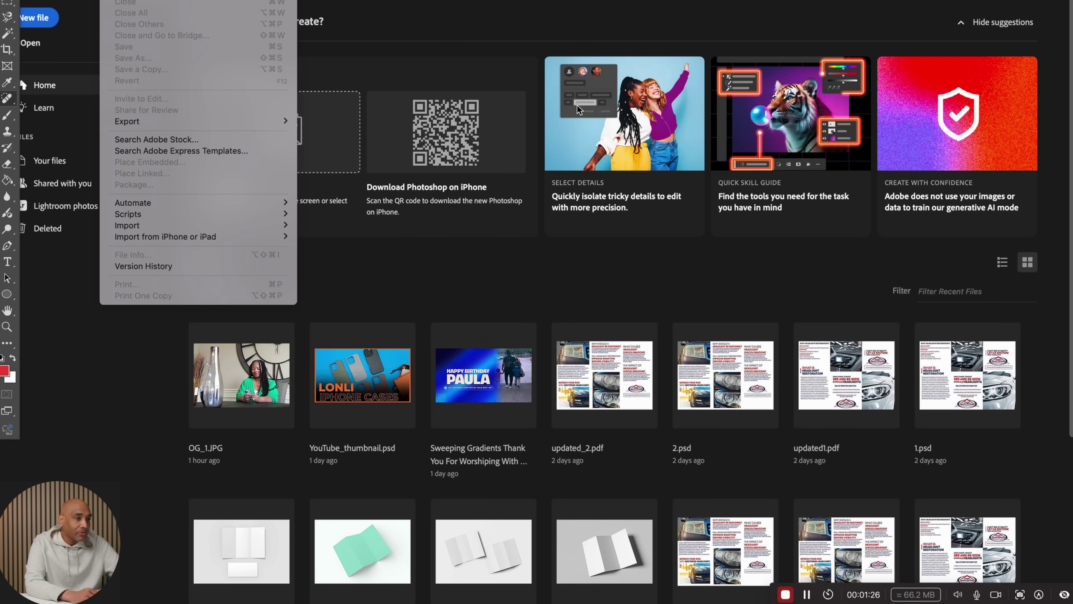
pyautogui.click(127, 1)
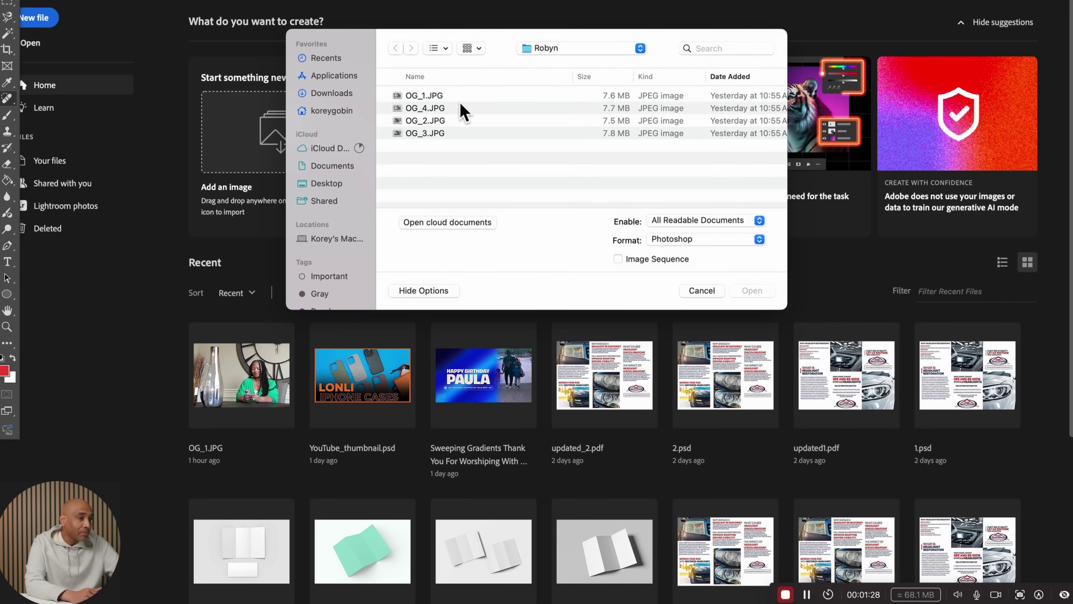
pyautogui.doubleClick(450, 95)
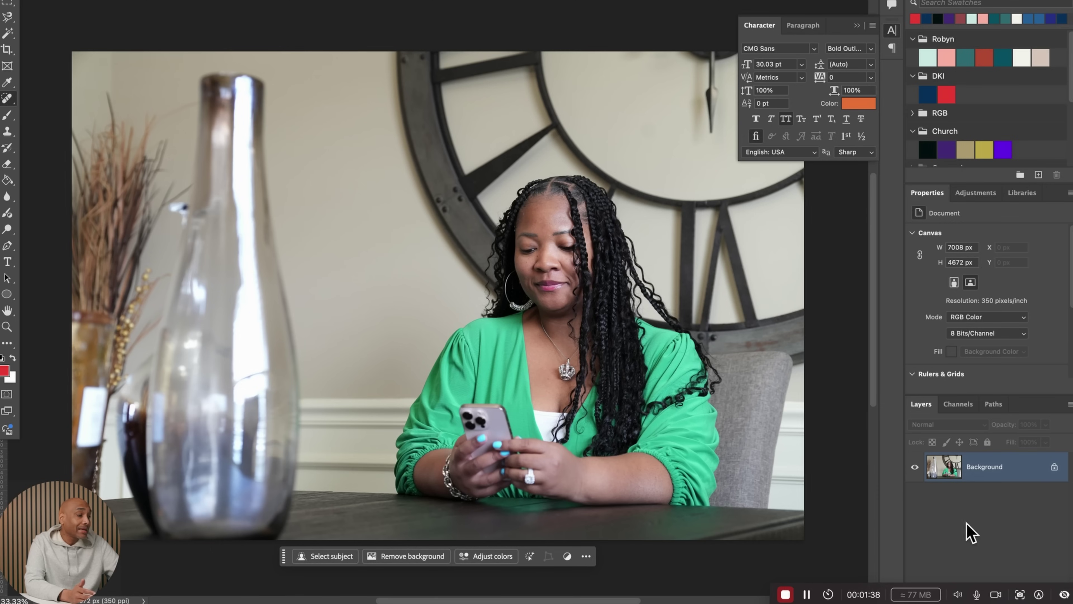
# Unlock the Background layer as Layer 0 and duplicate it as Layer 0 copy
pyautogui.click(1055, 468)
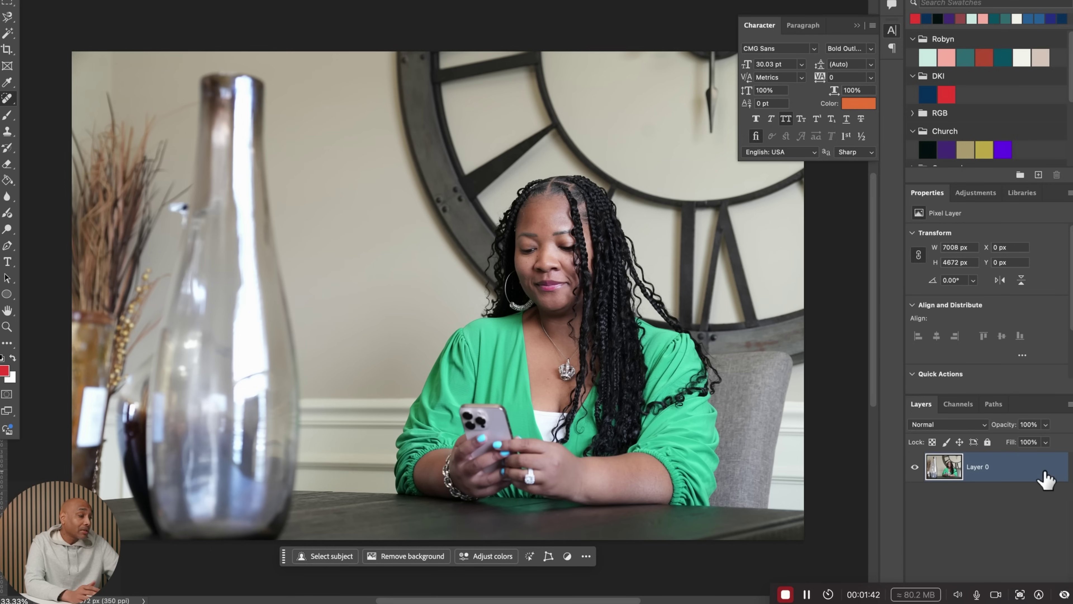
pyautogui.rightClick(1012, 474)
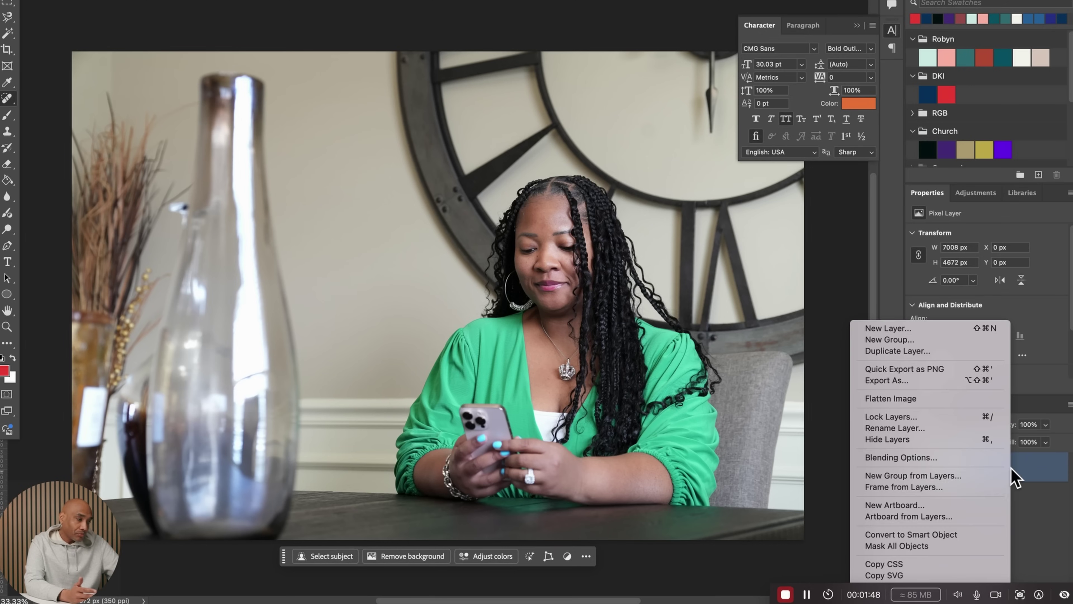
pyautogui.click(934, 350)
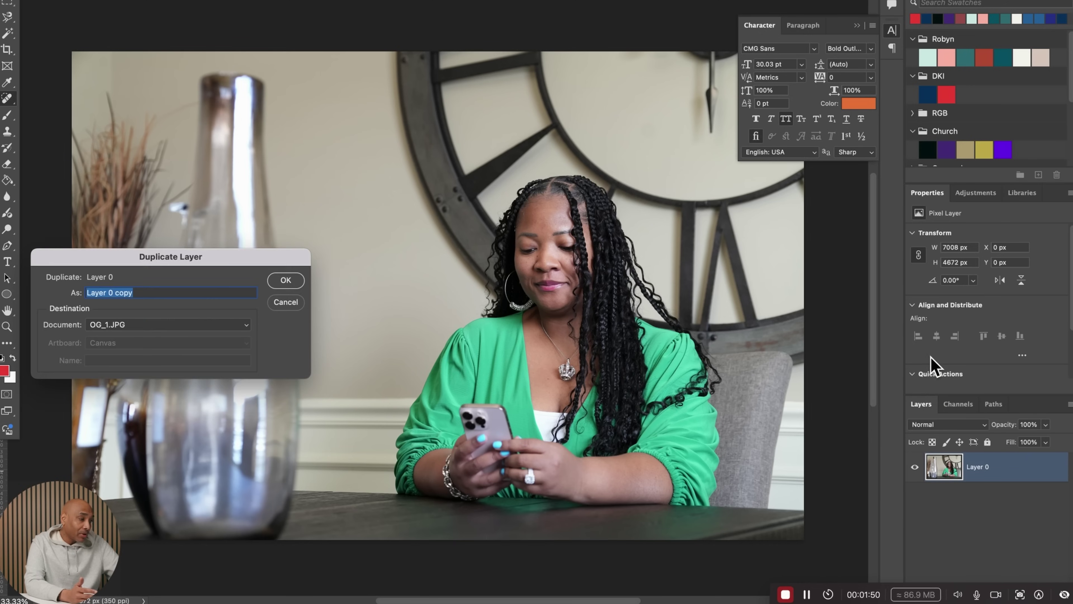
pyautogui.click(285, 279)
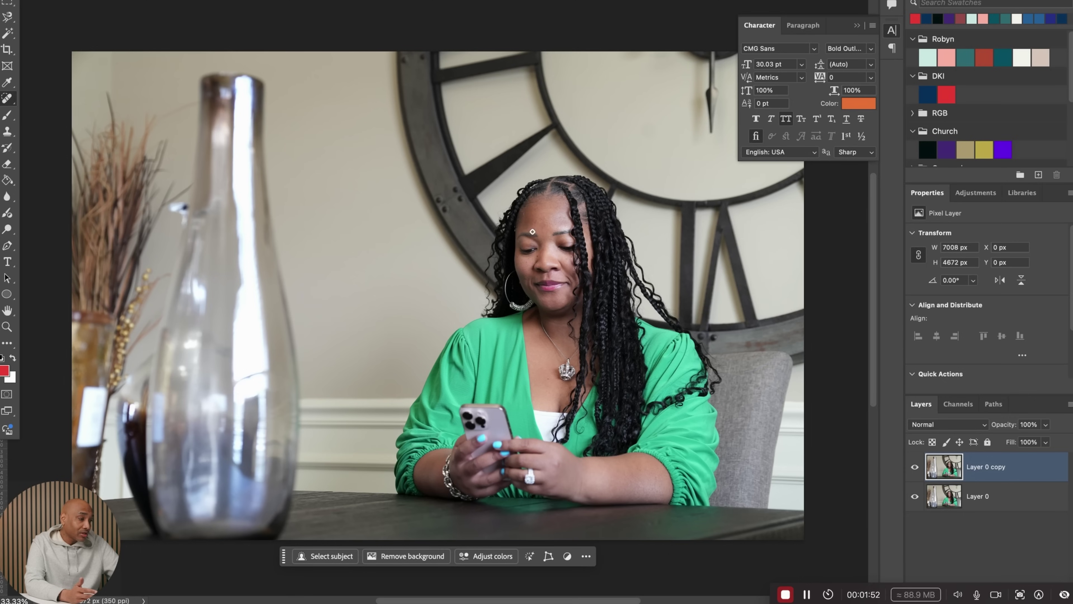
# Run Filter > Reblum > Reblum Retouch on Layer 0 copy and compare the Fashion result with the original
pyautogui.click(306, 0)
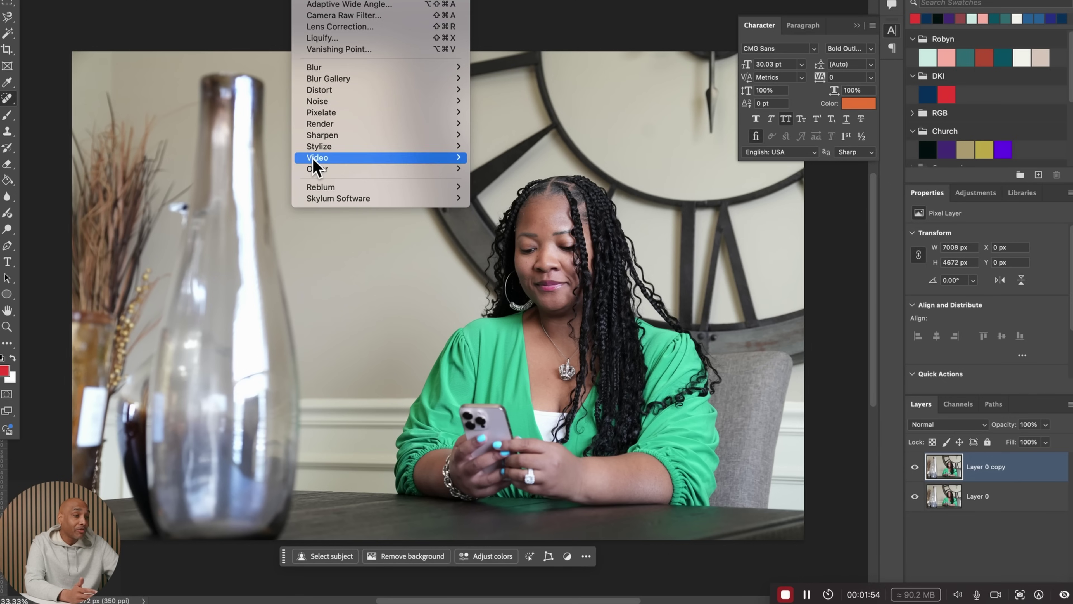
pyautogui.moveTo(318, 191)
pyautogui.click(512, 188)
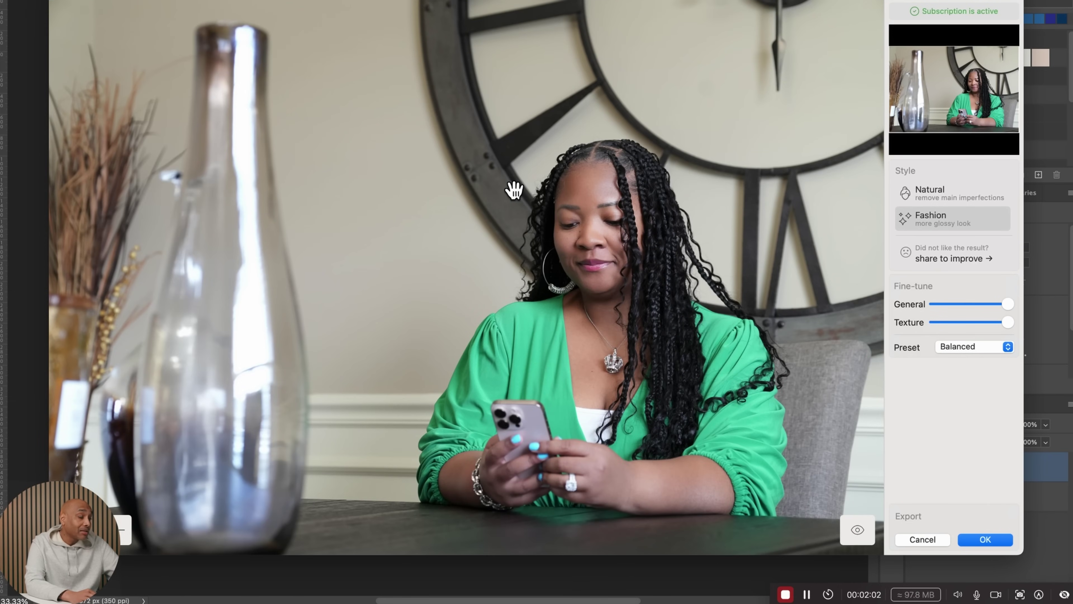
pyautogui.click(858, 533)
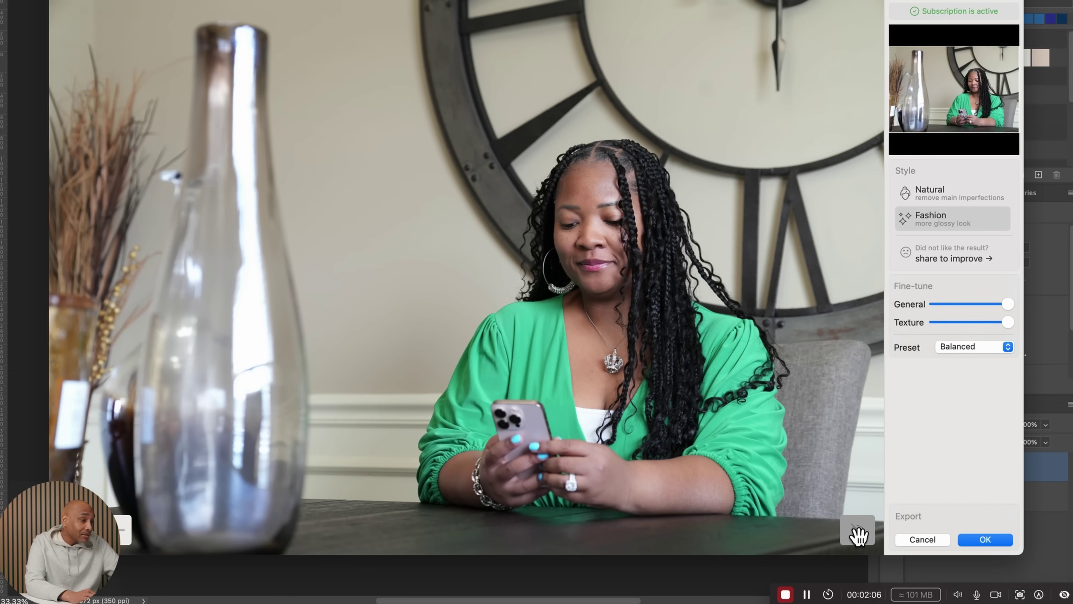
pyautogui.click(858, 534)
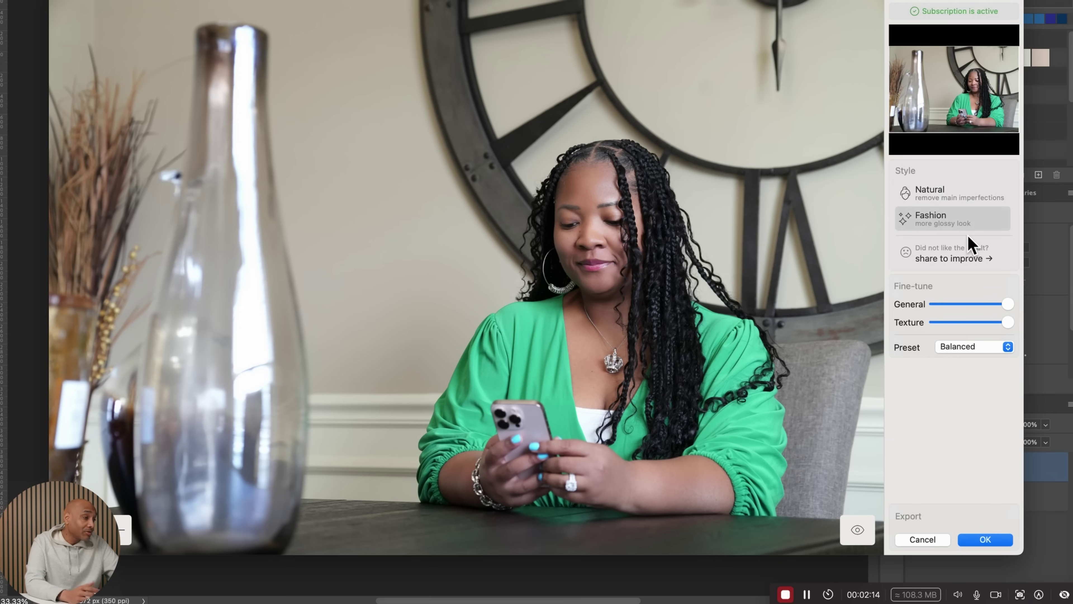
# Switch the Reblum style to Natural, compare it with the original, and keep General at maximum
pyautogui.click(946, 196)
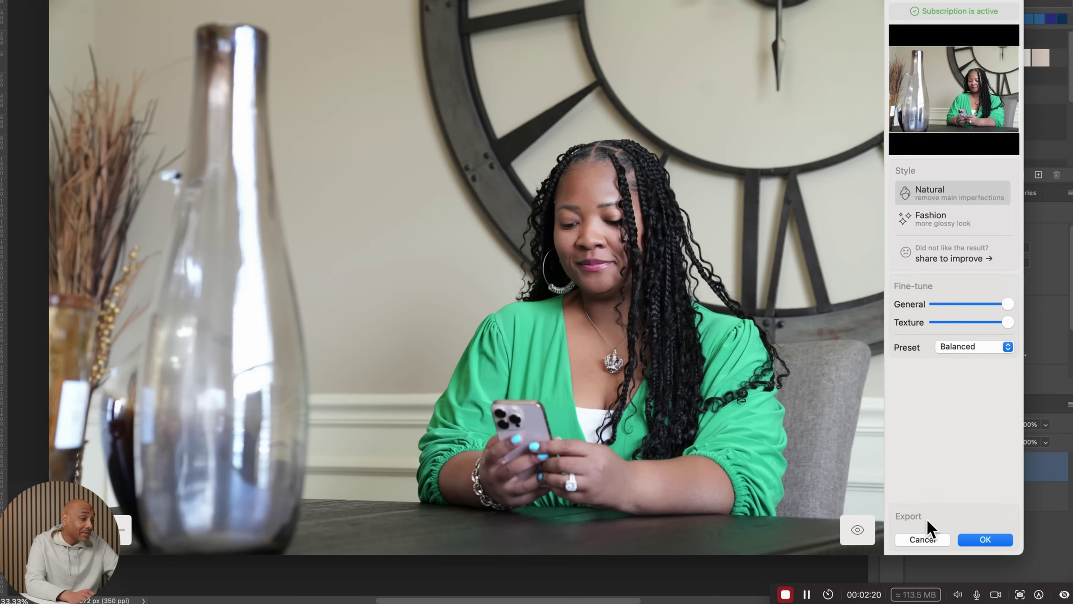
pyautogui.click(860, 534)
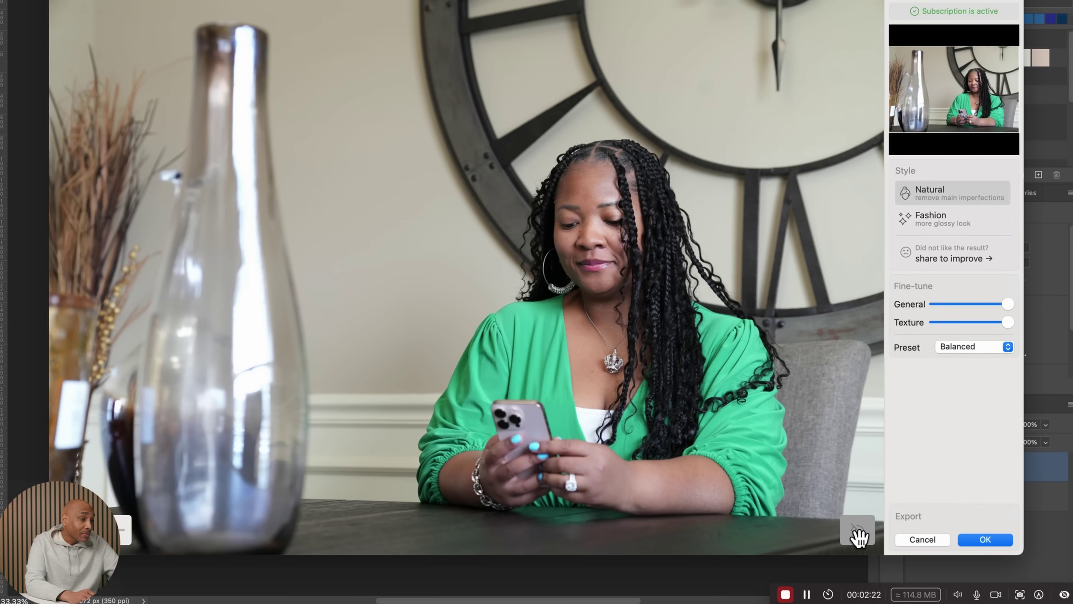
pyautogui.click(859, 534)
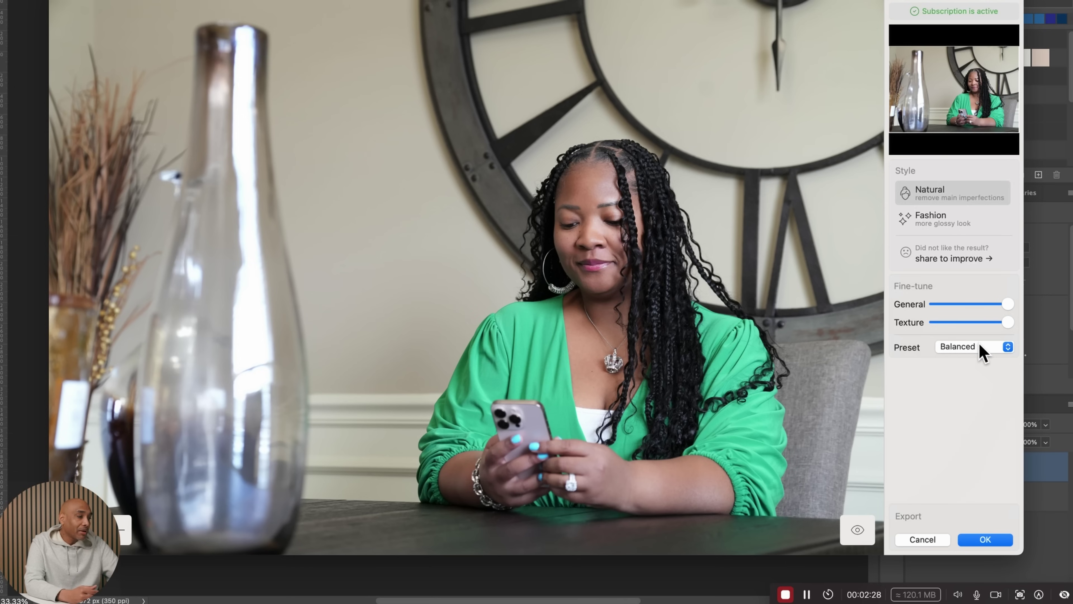
pyautogui.moveTo(1005, 304); pyautogui.dragTo(952, 302)
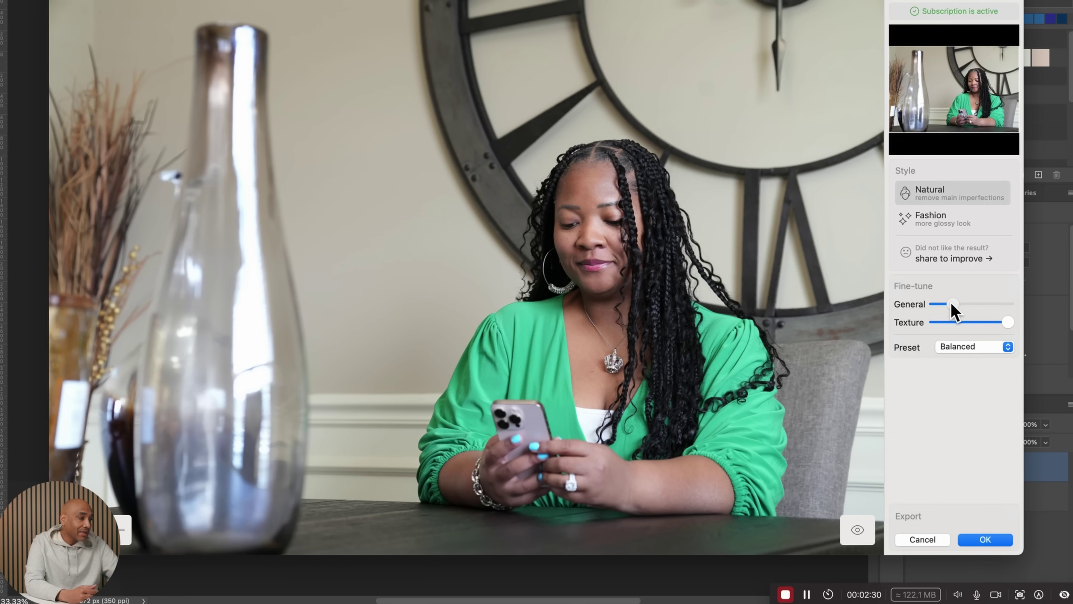
pyautogui.moveTo(951, 306); pyautogui.dragTo(1040, 319)
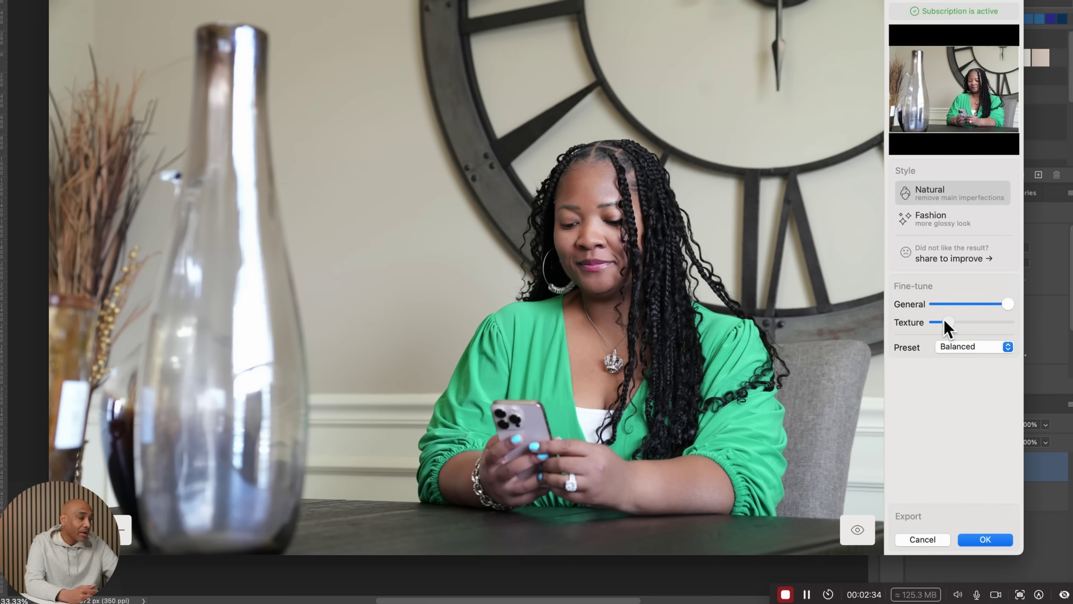
pyautogui.click(978, 348)
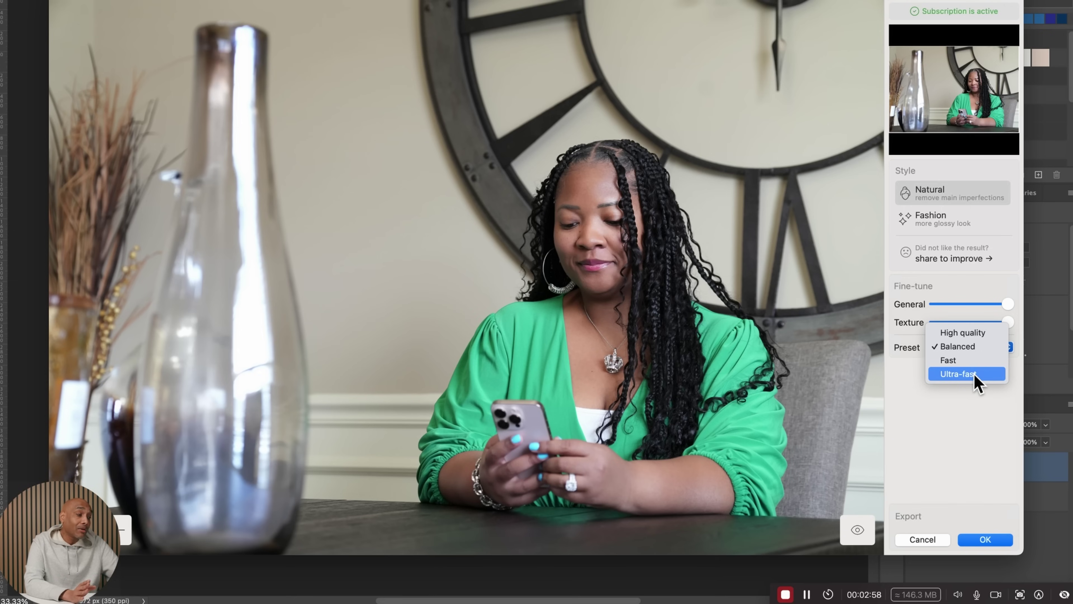
# Keep the Balanced preset and apply the Natural retouch to Layer 0 copy
pyautogui.click(978, 347)
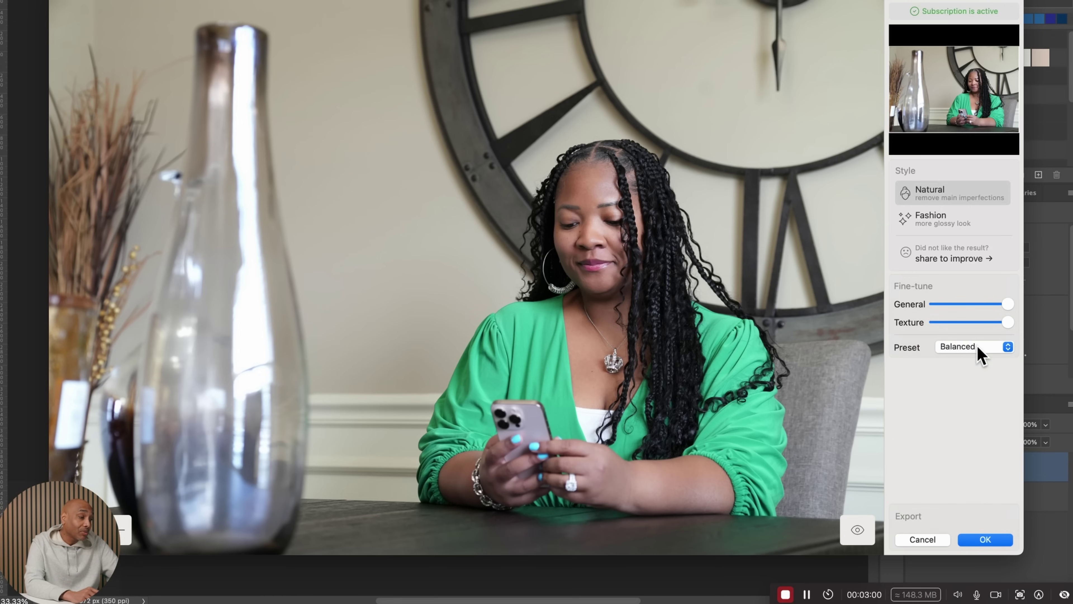
pyautogui.click(984, 539)
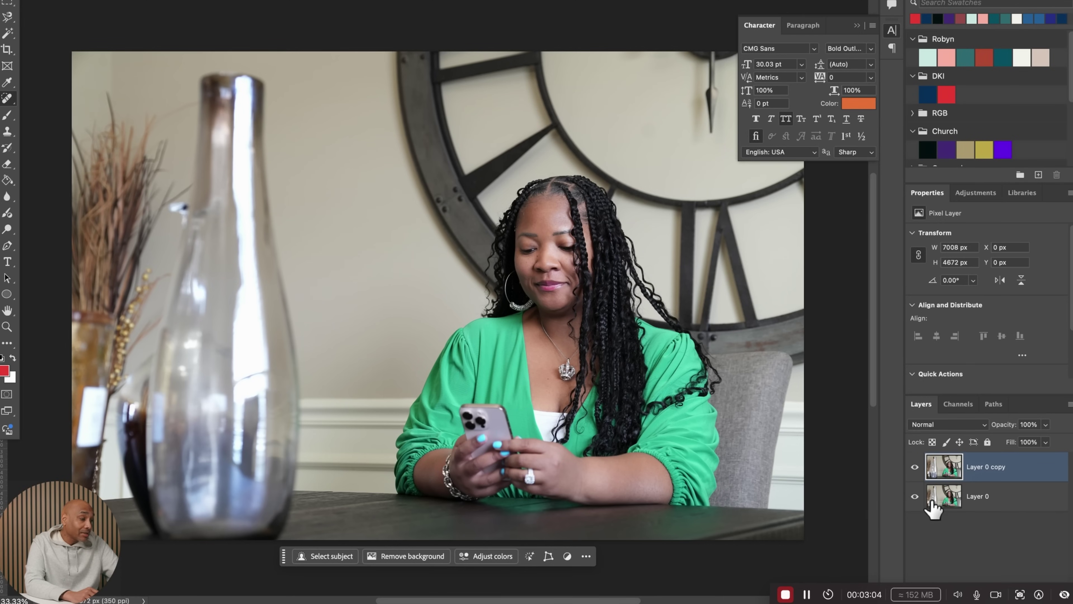
pyautogui.click(915, 466)
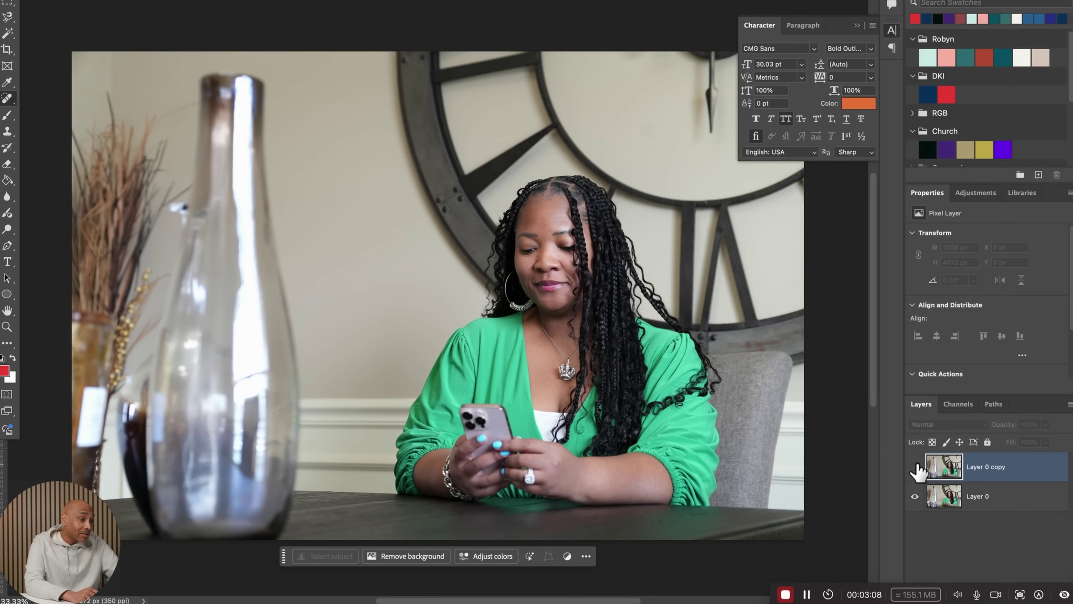
pyautogui.click(915, 467)
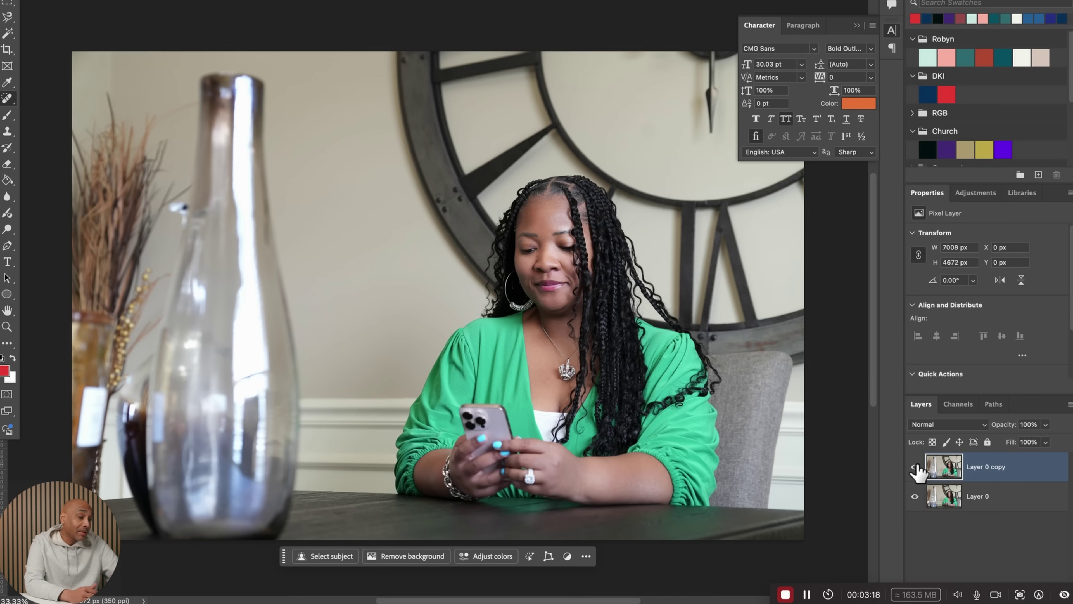
pyautogui.moveTo(12, 394)
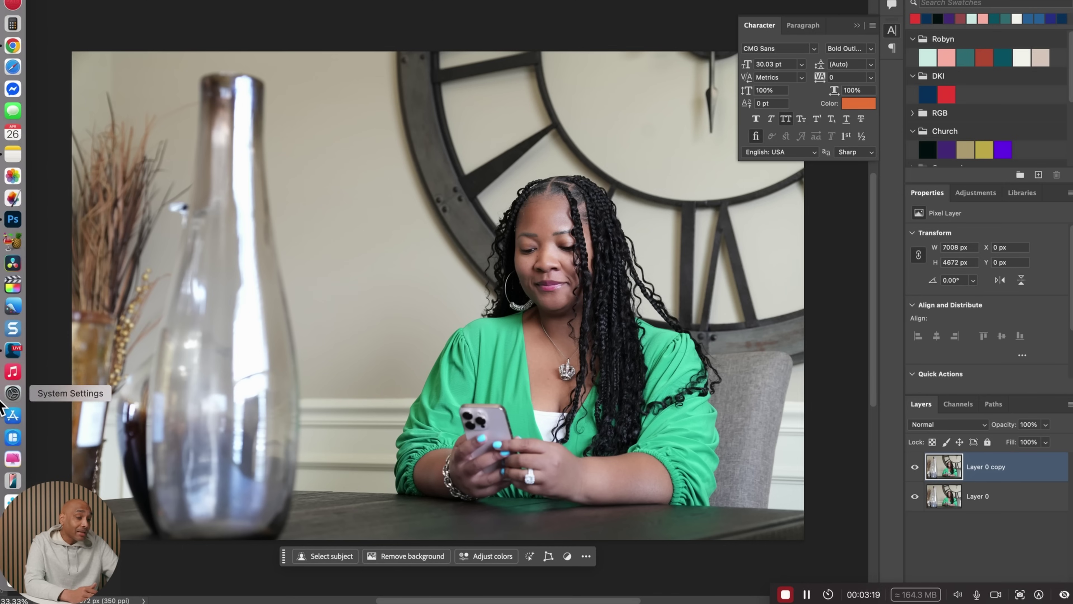
# In Chrome, start the Reblum Mac app download and cancel the Save As dialog
pyautogui.click(14, 55)
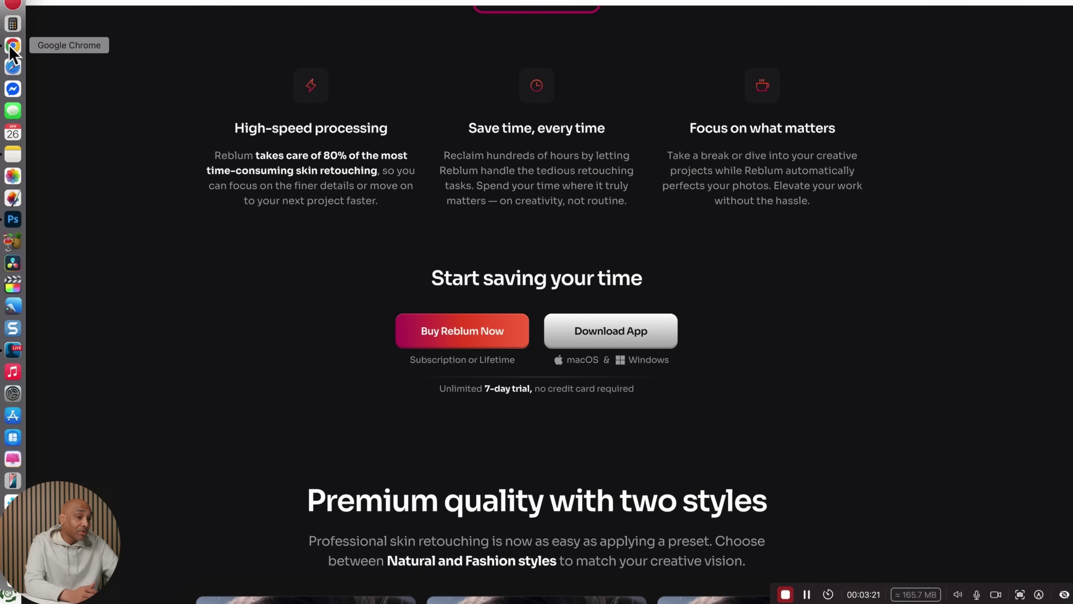
pyautogui.click(630, 336)
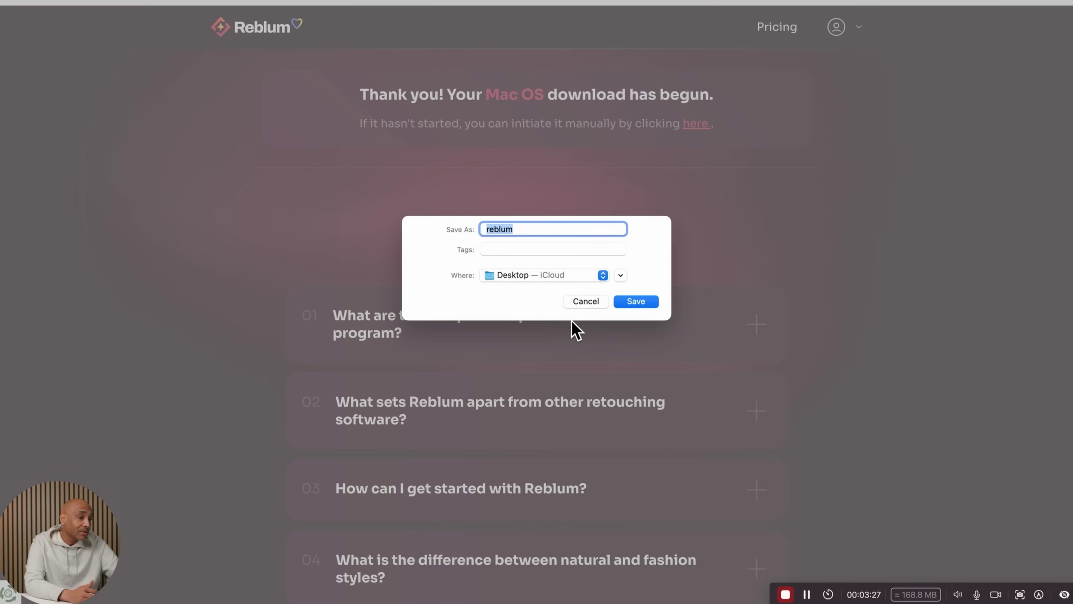
pyautogui.click(590, 303)
pyautogui.moveTo(7, 160)
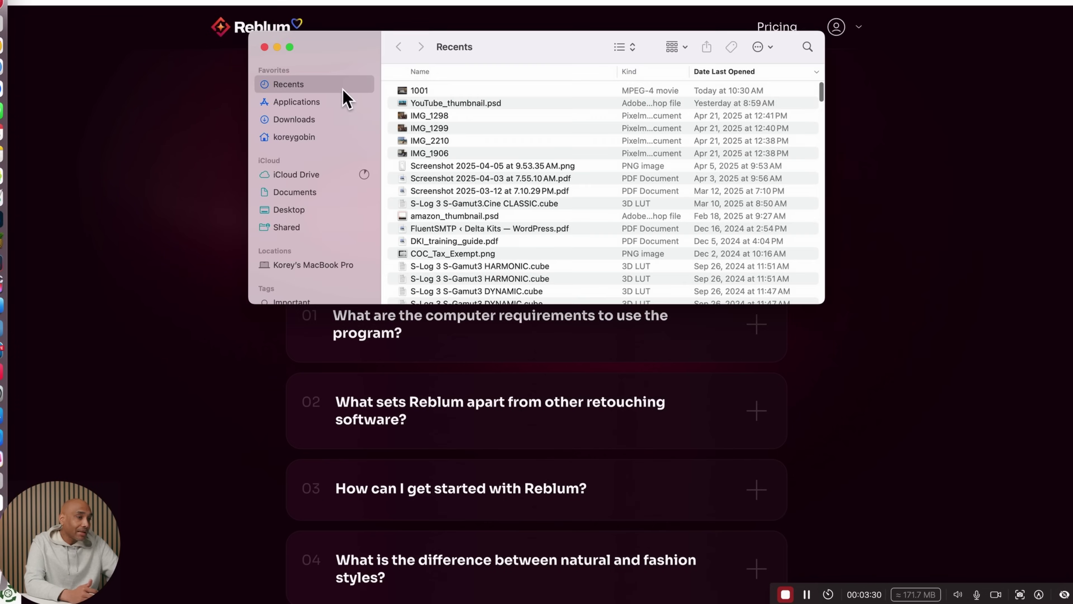
# Launch the Reblum app from Finder's Applications folder
pyautogui.click(314, 103)
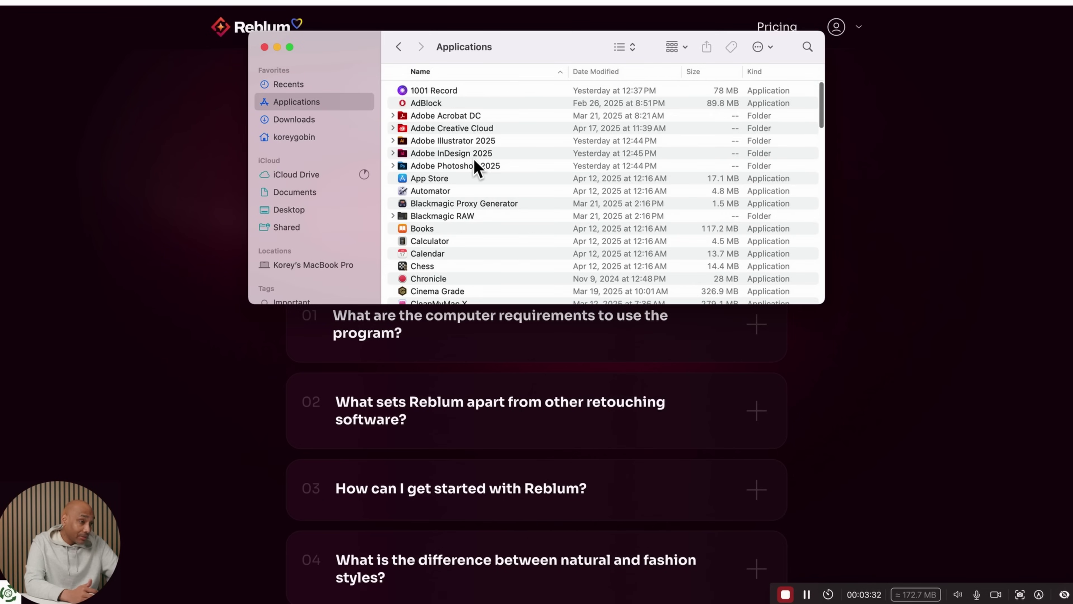
pyautogui.scroll(-15, 477, 168)
pyautogui.scroll(-15, 477, 168)
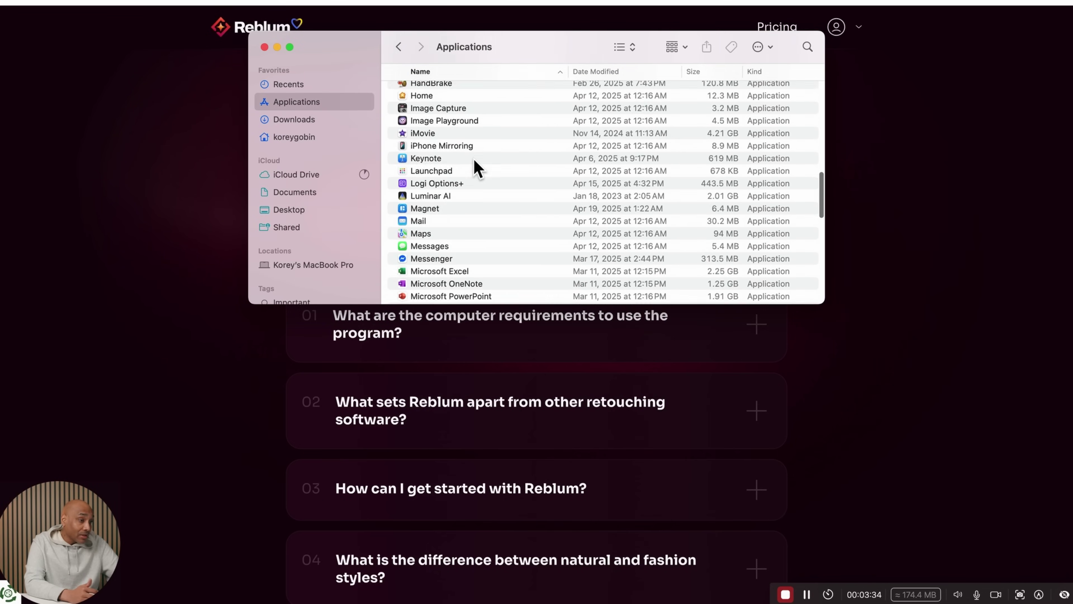
pyautogui.scroll(-3, 476, 168)
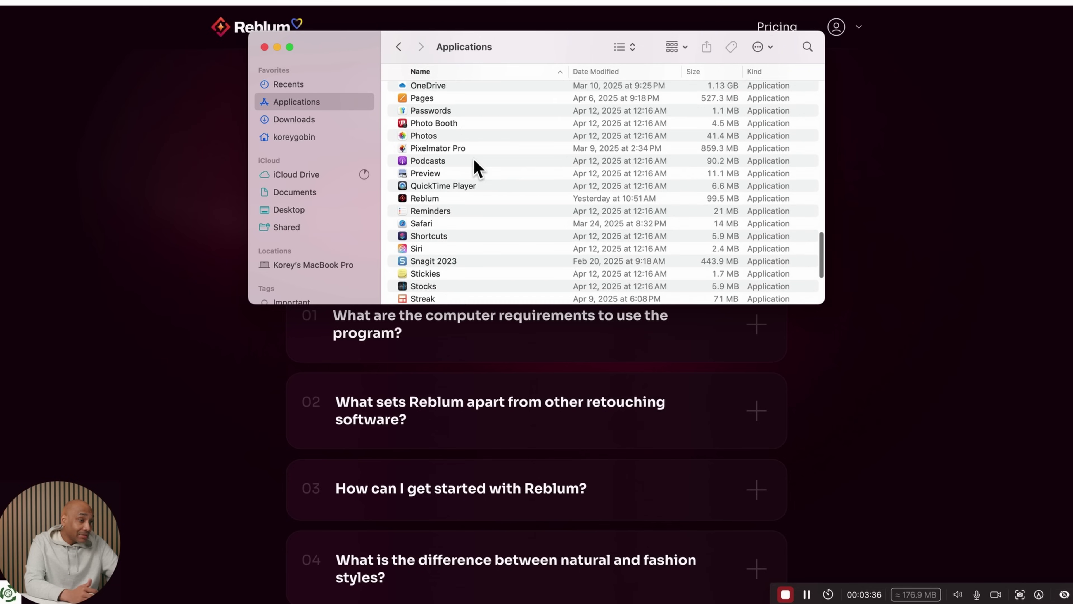
pyautogui.doubleClick(438, 197)
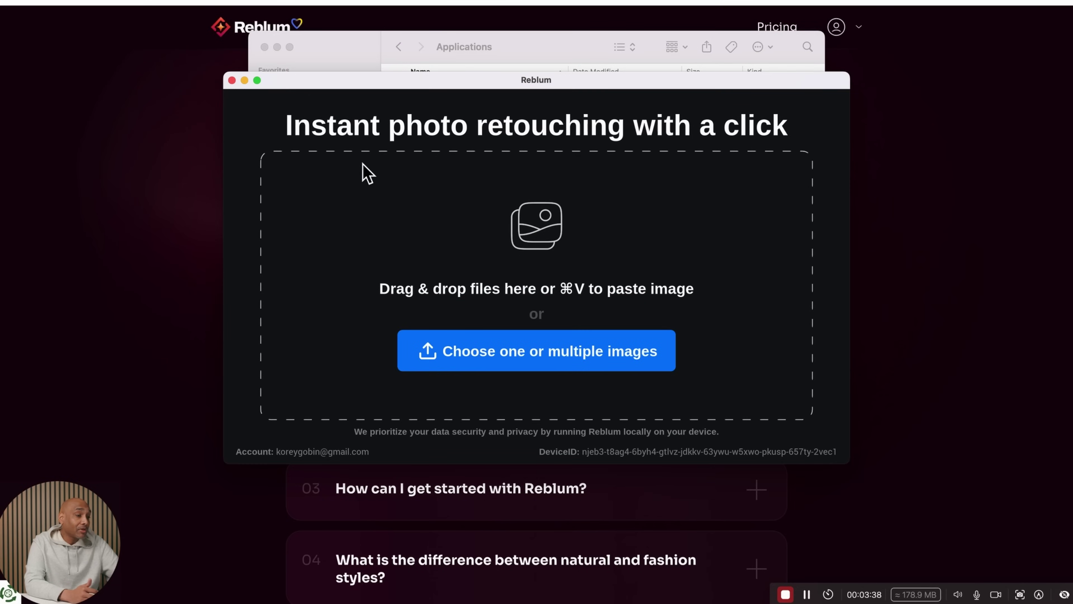
# Load OG_2.JPG and OG_3.JPG from the Robyn folder into the Reblum editor
pyautogui.click(544, 362)
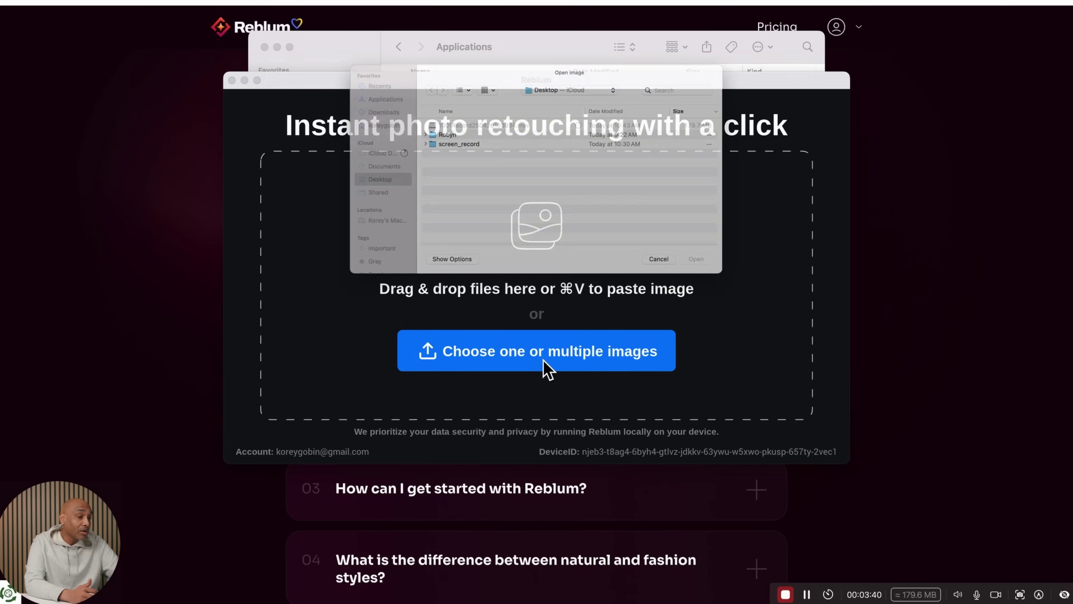
pyautogui.doubleClick(449, 122)
pyautogui.moveTo(450, 162); pyautogui.dragTo(444, 128)
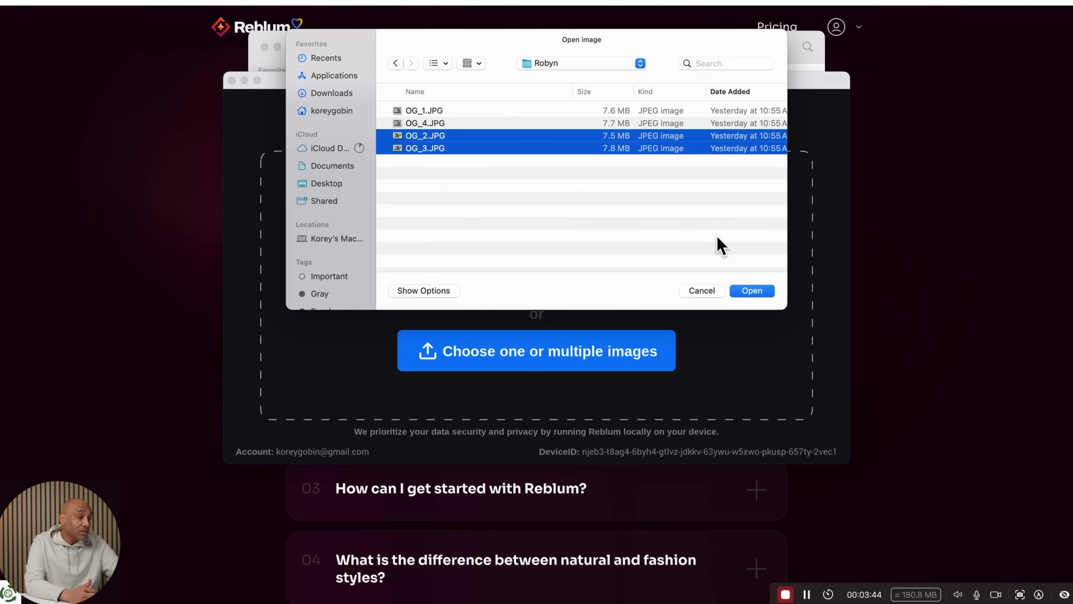
pyautogui.click(752, 291)
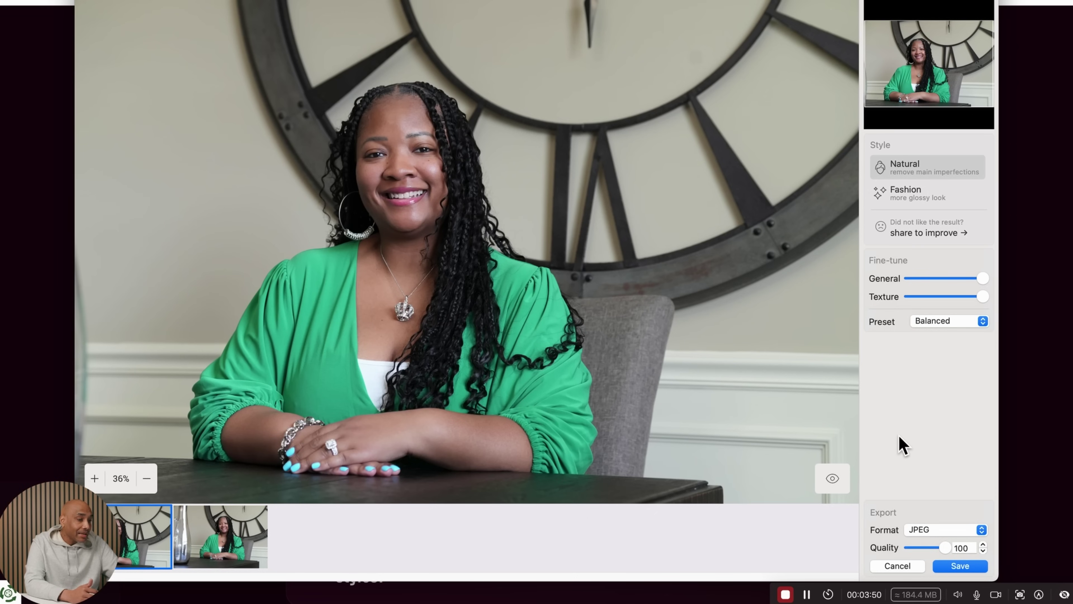
# Keep JPEG as the export format with quality at 100
pyautogui.click(927, 532)
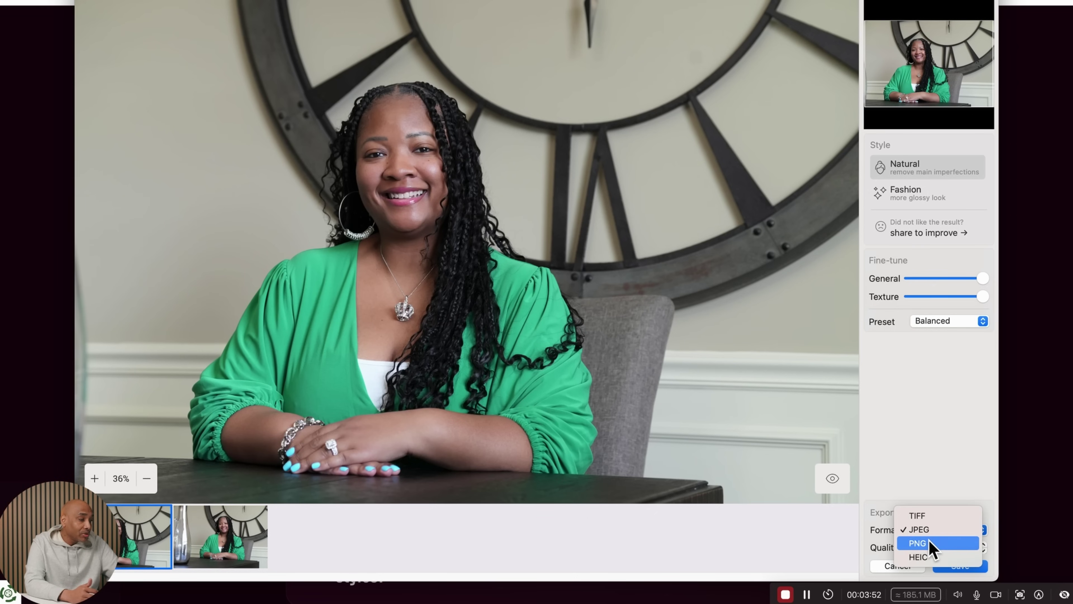
pyautogui.click(932, 469)
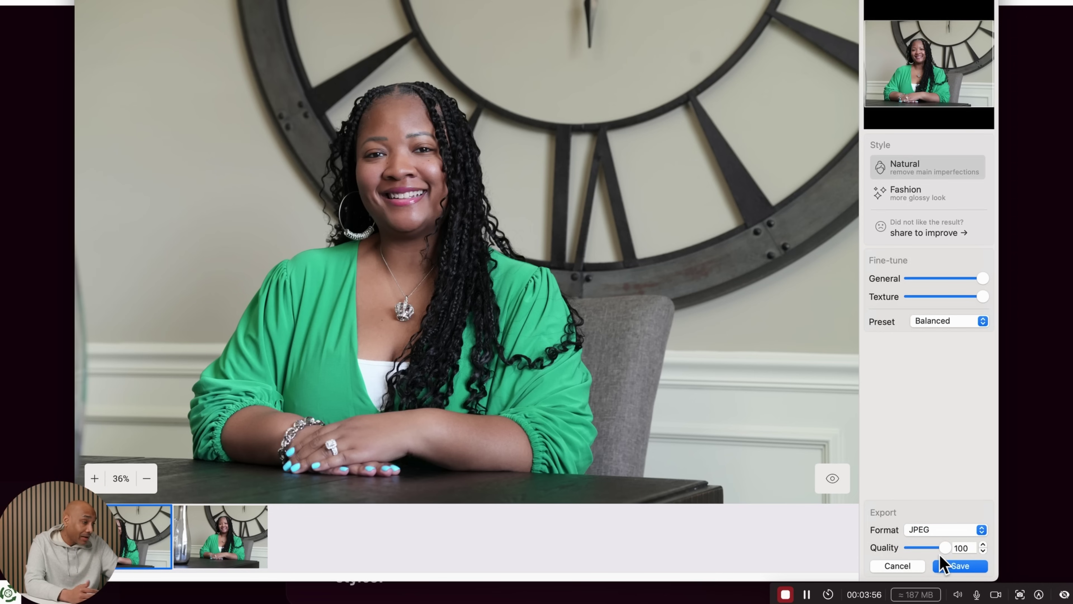
pyautogui.moveTo(942, 549); pyautogui.dragTo(966, 555)
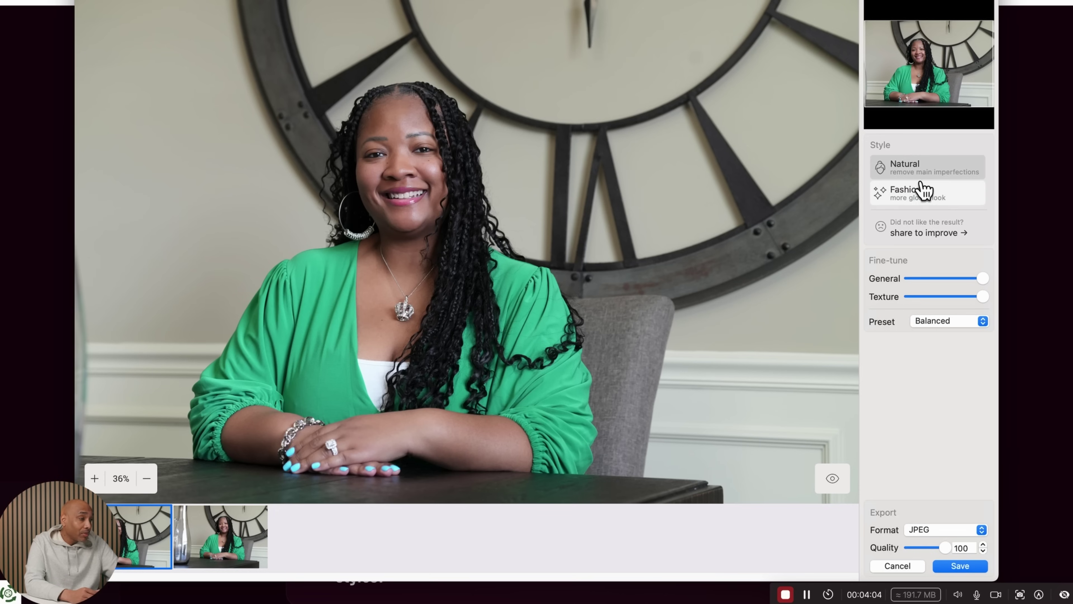
# Compare the Fashion and Natural styles with the original, slightly lower General, and save the portraits
pyautogui.click(917, 199)
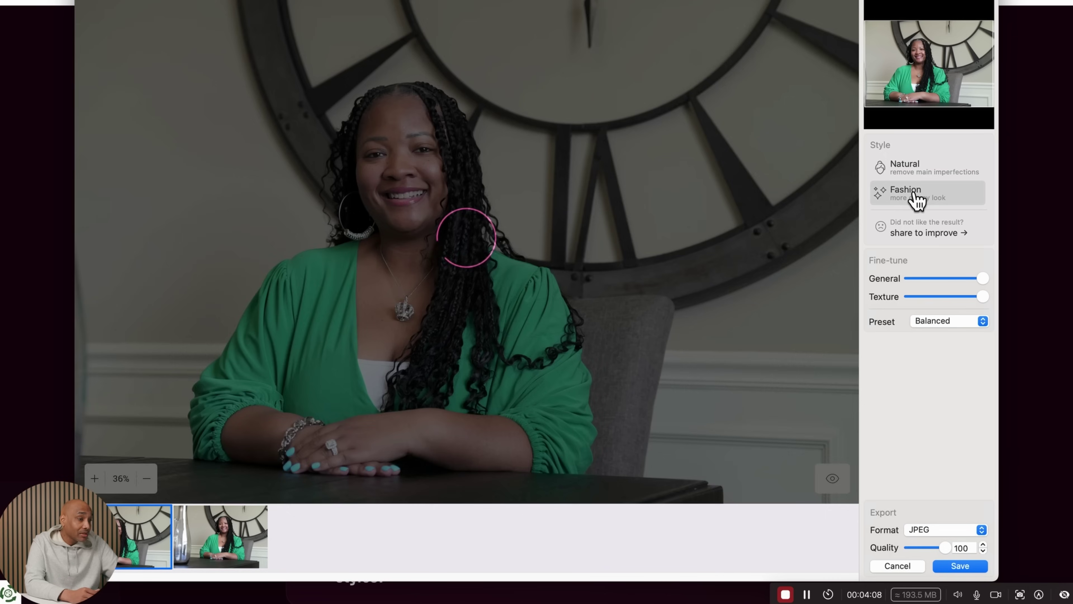
pyautogui.click(831, 482)
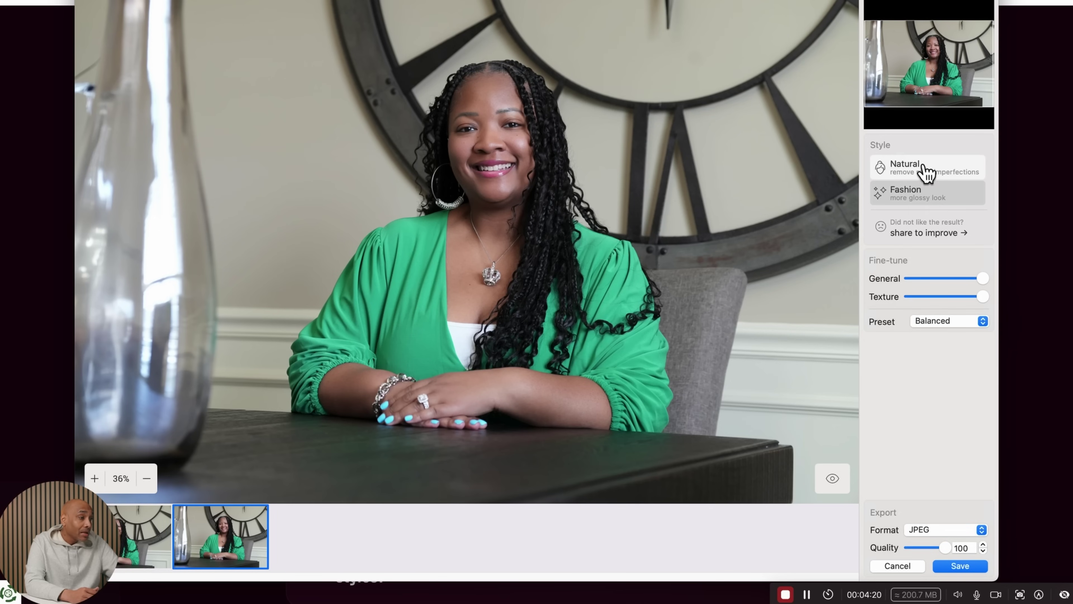
pyautogui.click(925, 171)
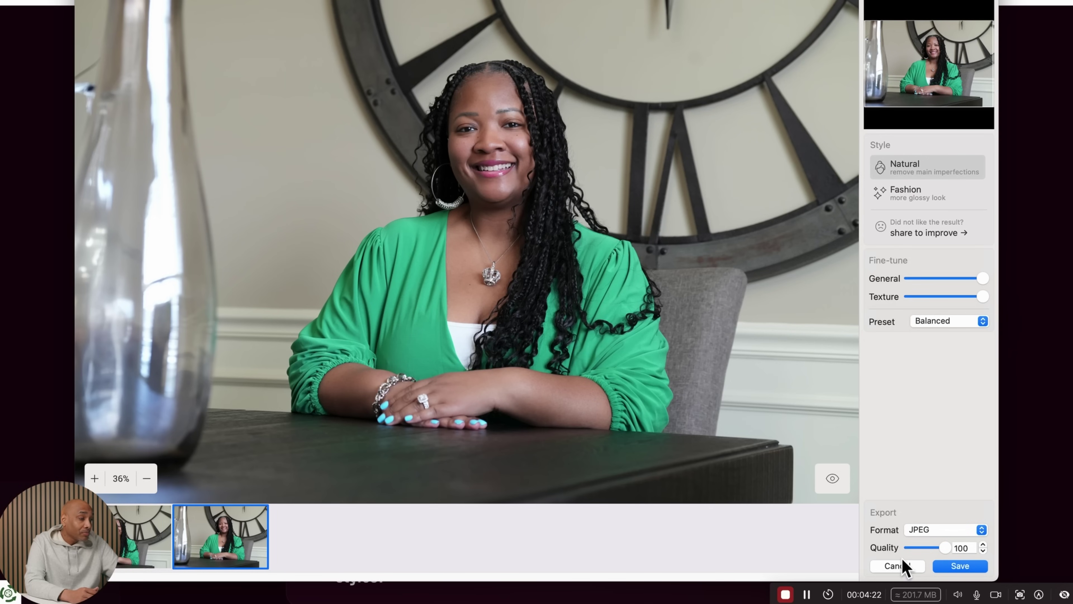
pyautogui.click(834, 476)
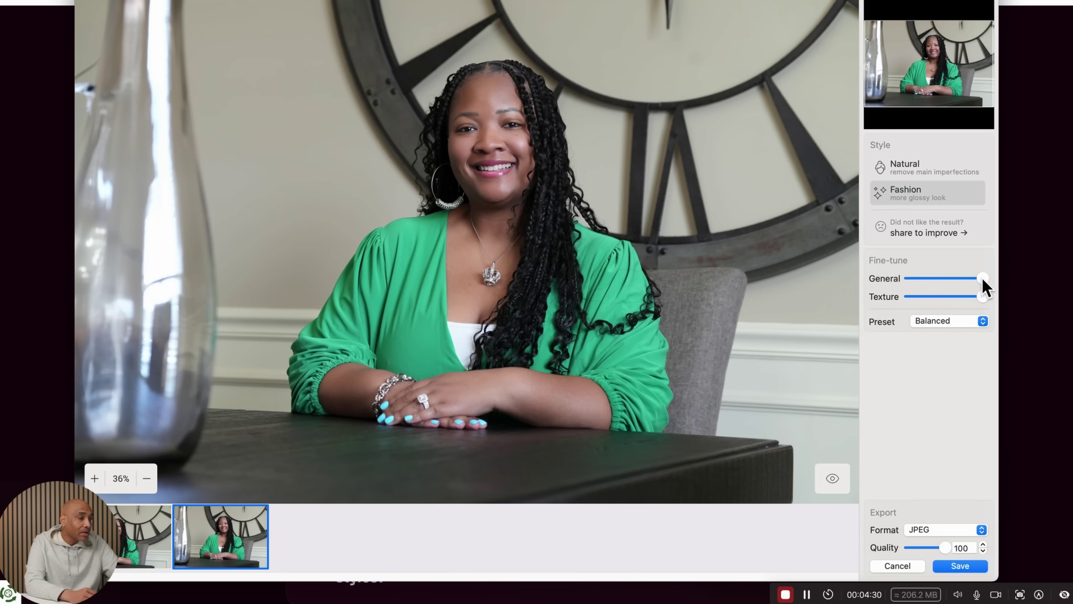
pyautogui.moveTo(956, 278); pyautogui.dragTo(984, 280)
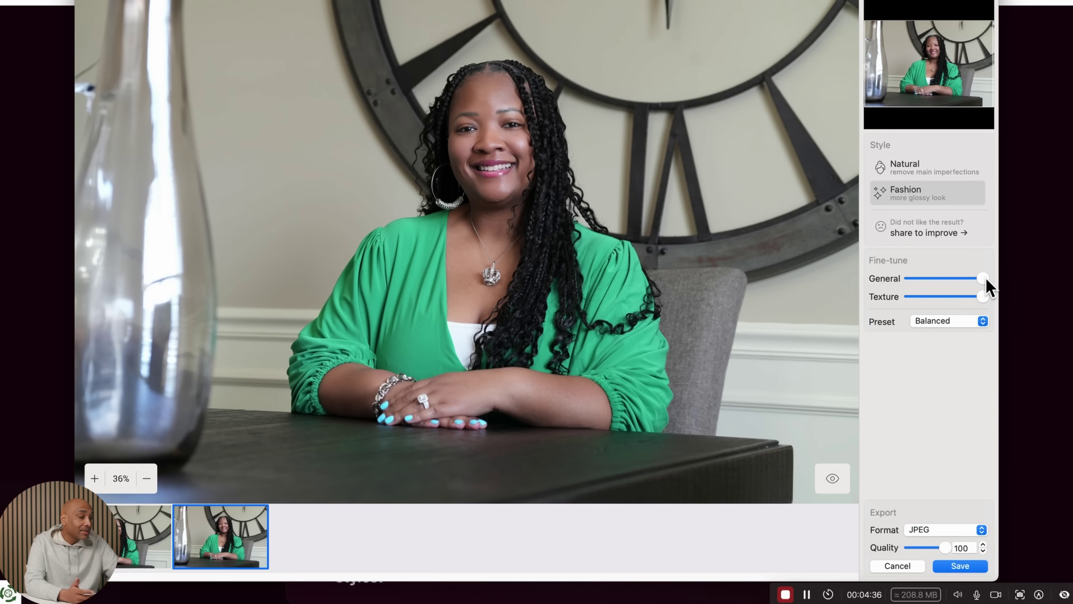
pyautogui.click(955, 565)
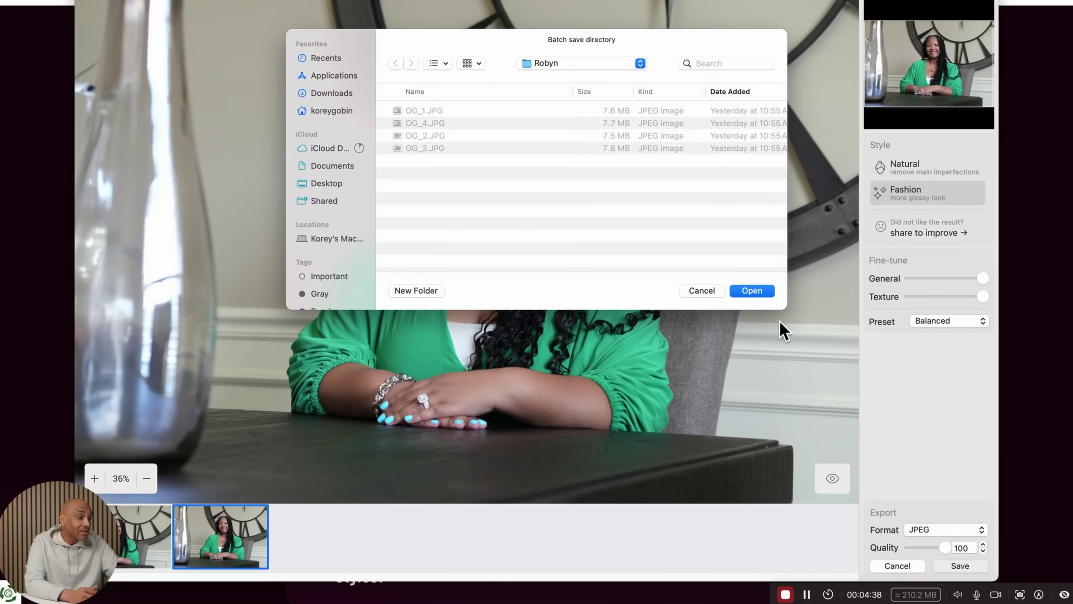
# Batch-save both Fashion-retouched portraits into the Robyn folder and confirm that processing has completed
pyautogui.click(751, 292)
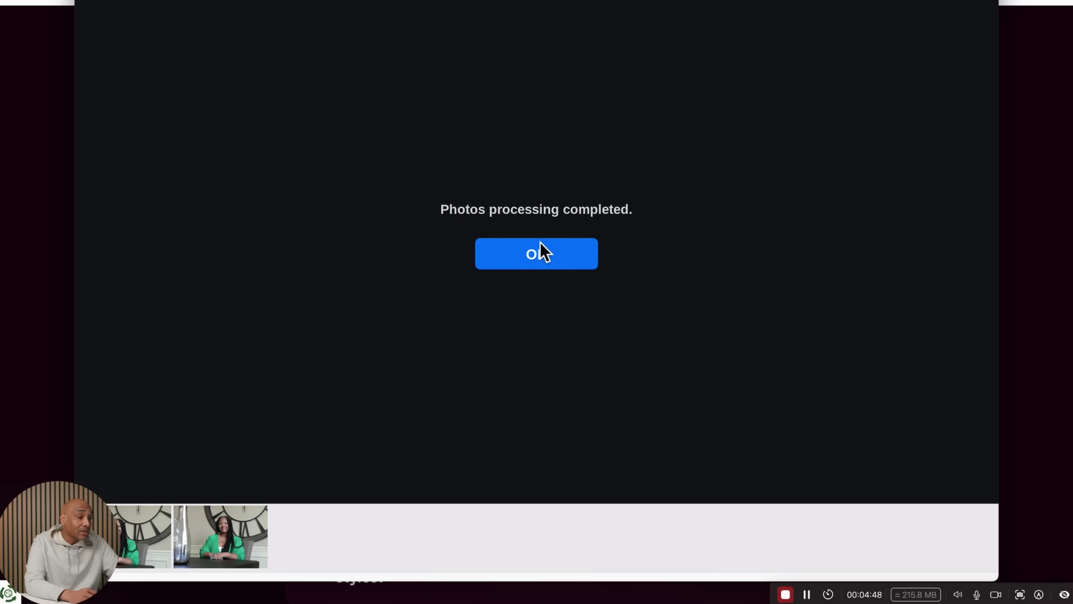
pyautogui.click(539, 251)
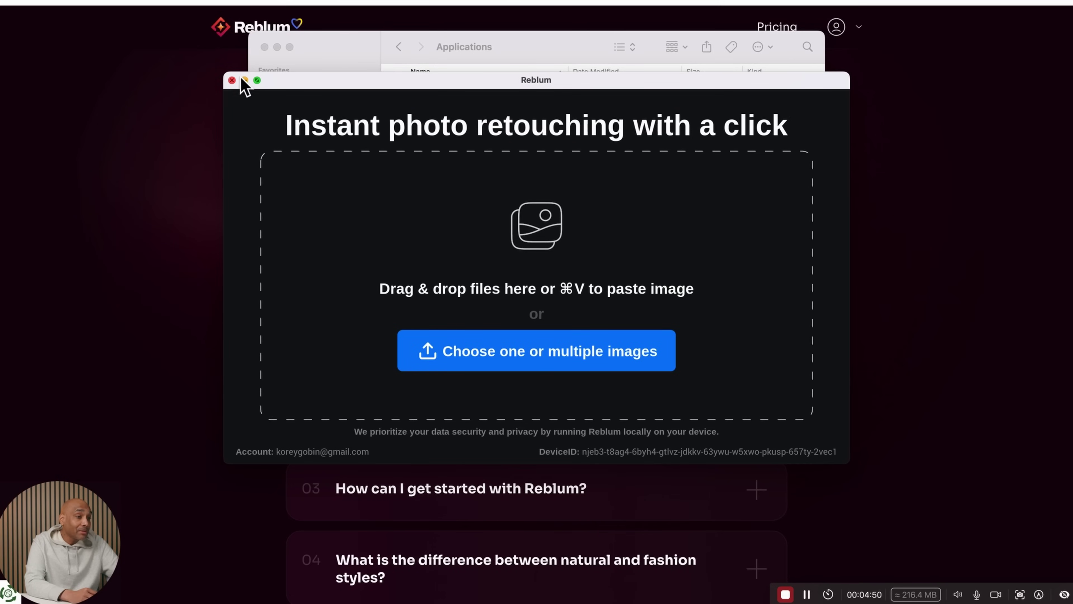